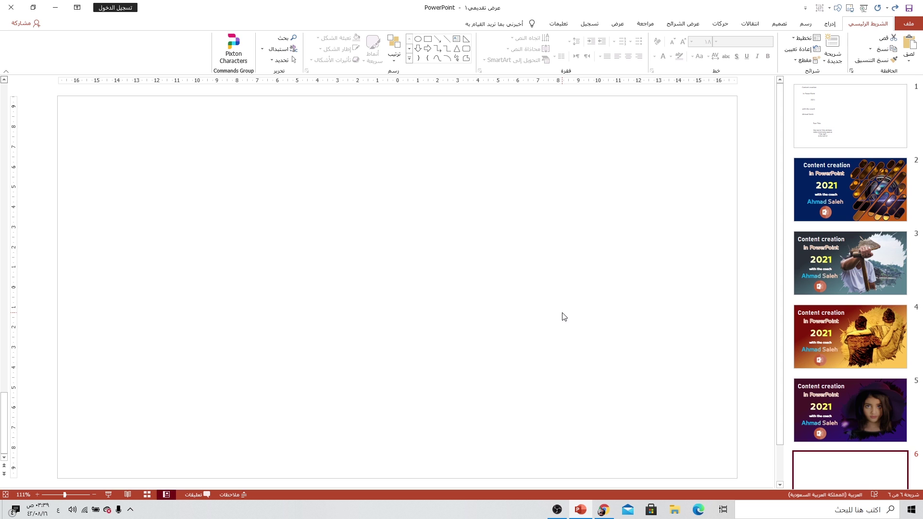
- Pick the Scribble freeform line tool from the Insert Shapes gallery
click(829, 23)
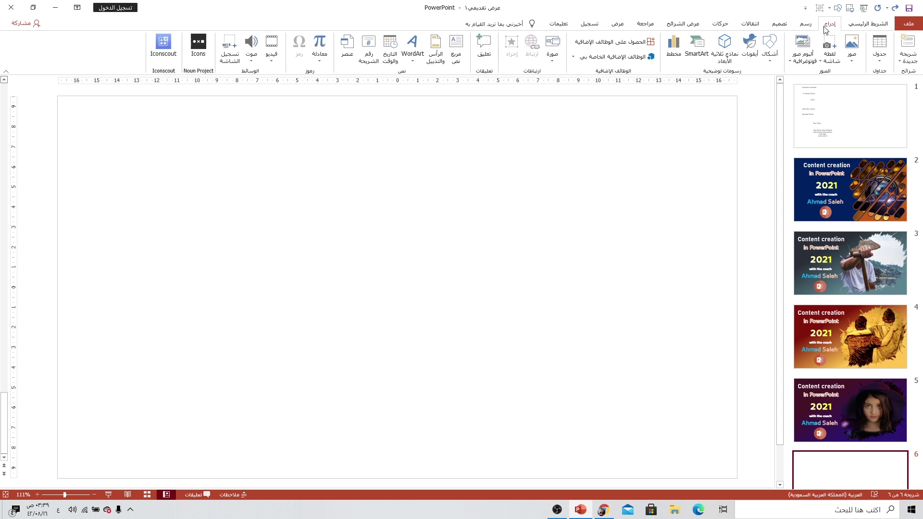
click(774, 65)
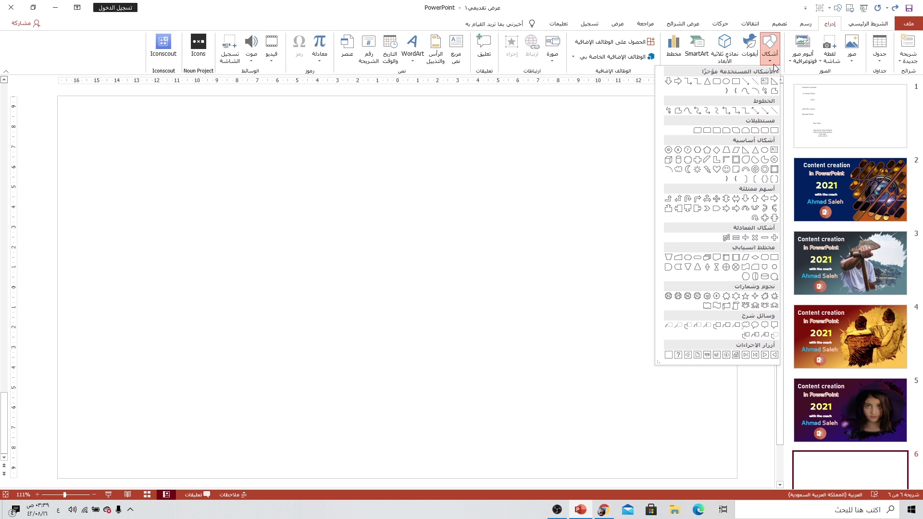
click(668, 110)
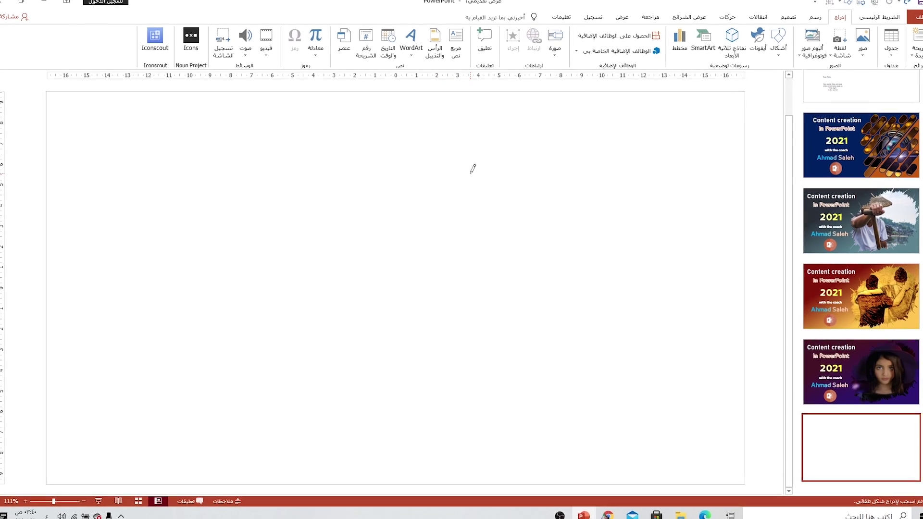
- Draw jagged zigzag scribble strokes around the slide centre and close them into a solid blue splash
mouse_move(471, 171)
mouse_down()
mouse_move(474, 158)
mouse_move(481, 168)
mouse_move(496, 151)
mouse_move(509, 171)
mouse_move(520, 153)
mouse_move(529, 162)
mouse_move(543, 151)
mouse_move(542, 166)
mouse_move(587, 177)
mouse_move(579, 242)
mouse_move(612, 281)
mouse_move(579, 280)
mouse_move(563, 301)
mouse_move(546, 288)
mouse_move(529, 304)
mouse_move(536, 346)
mouse_move(522, 324)
mouse_move(484, 377)
mouse_move(475, 351)
mouse_move(431, 384)
mouse_move(429, 344)
mouse_move(411, 340)
mouse_move(389, 369)
mouse_up()
drag(378, 296, 319, 332)
mouse_move(369, 282)
mouse_down()
mouse_move(369, 272)
mouse_move(315, 284)
mouse_move(387, 255)
mouse_move(280, 239)
mouse_move(348, 205)
mouse_move(329, 206)
mouse_move(341, 196)
mouse_move(326, 179)
mouse_move(350, 166)
mouse_move(387, 181)
mouse_move(397, 139)
mouse_move(425, 130)
mouse_move(446, 173)
mouse_up()
mouse_move(443, 135)
mouse_down()
mouse_move(477, 153)
mouse_move(470, 176)
mouse_up()
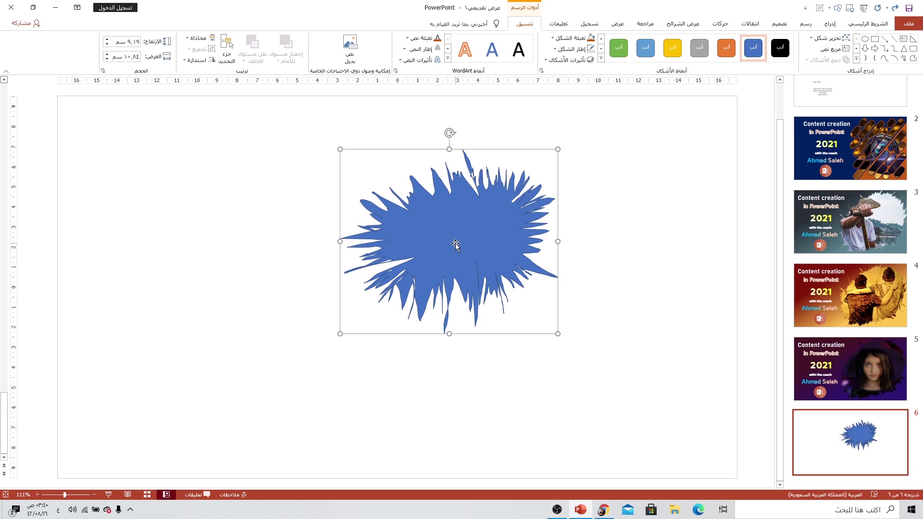
- Set the splash to No Outline, then try placing a rotated copy over it
click(571, 49)
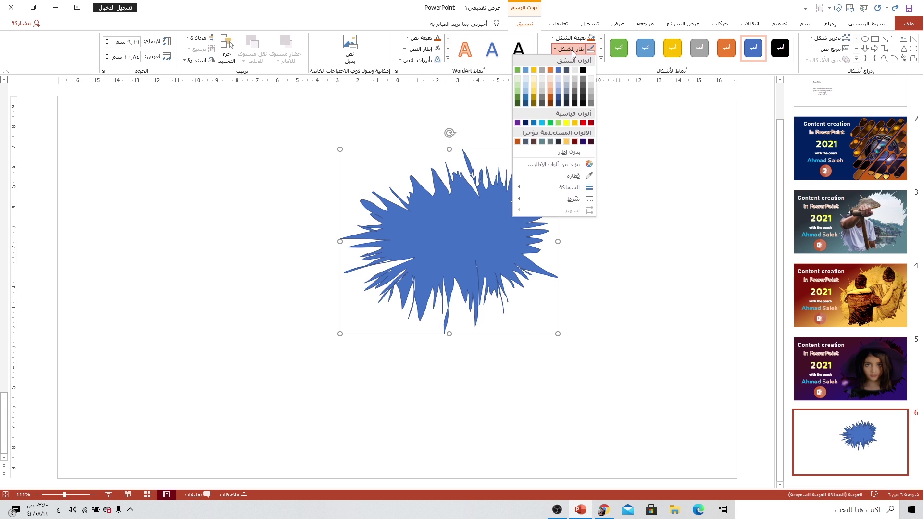
click(563, 152)
drag(484, 202, 377, 249)
drag(345, 154, 385, 161)
drag(376, 209, 329, 219)
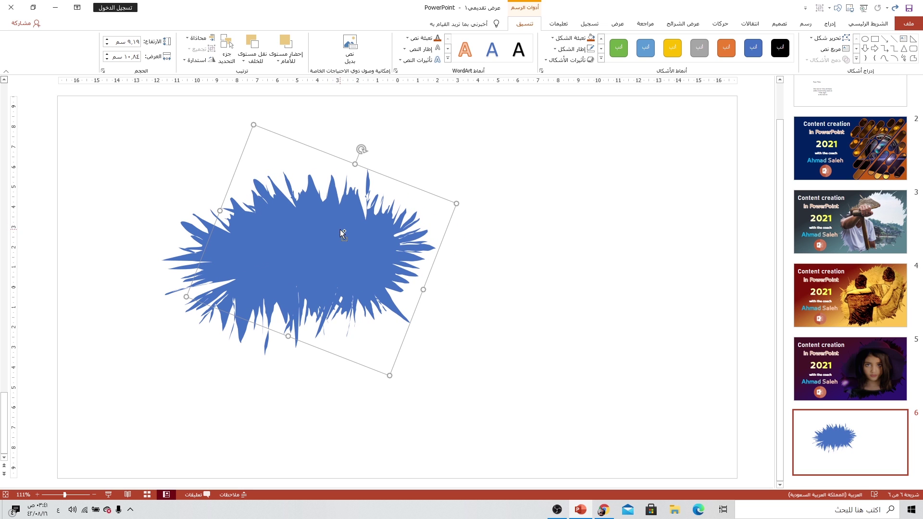
key(ctrl+z)
key(ctrl+z)
- Tilt the copy to a new angle, duplicate it with Ctrl+D, and overlap the tilted duplicate on the original
drag(437, 169, 401, 156)
drag(403, 241, 364, 301)
drag(380, 222, 305, 307)
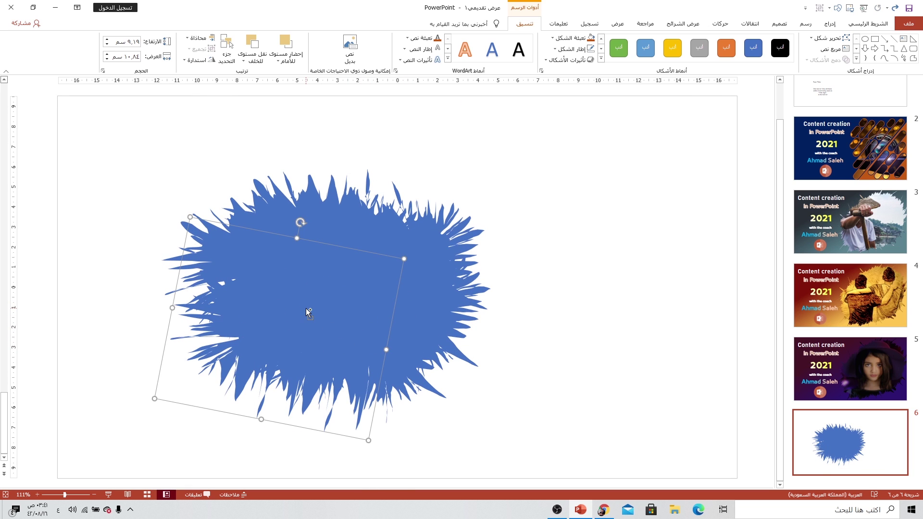
key(ctrl+d)
drag(232, 209, 115, 362)
drag(194, 337, 220, 325)
click(107, 187)
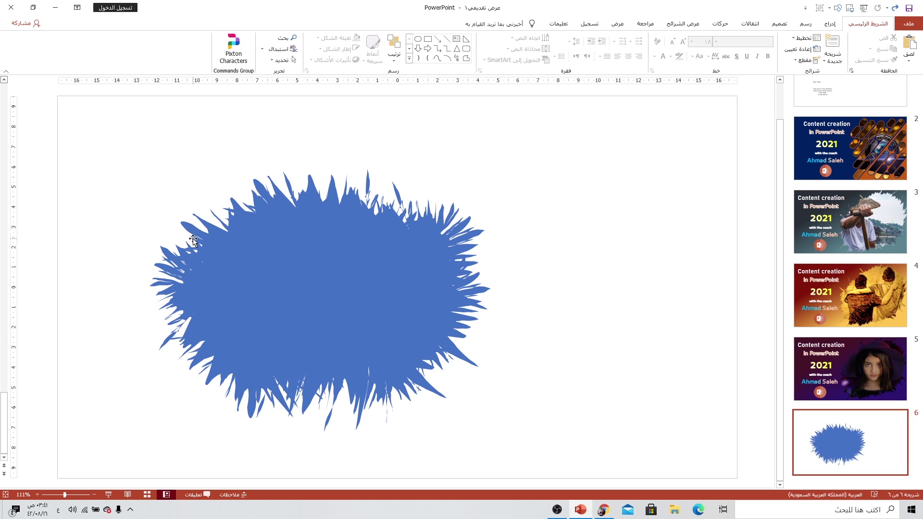
- Select all the stacked splashes and fuse them with Merge Shapes > Union
key(ctrl+a)
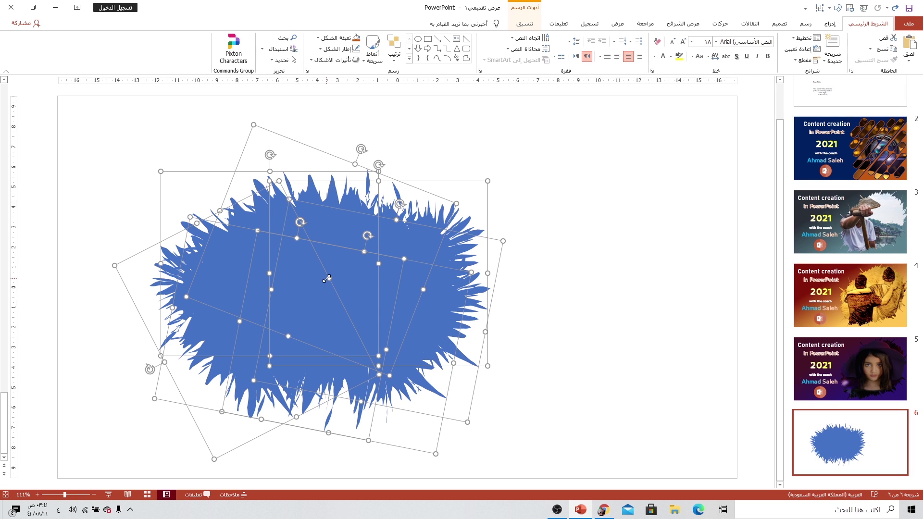
double_click(327, 278)
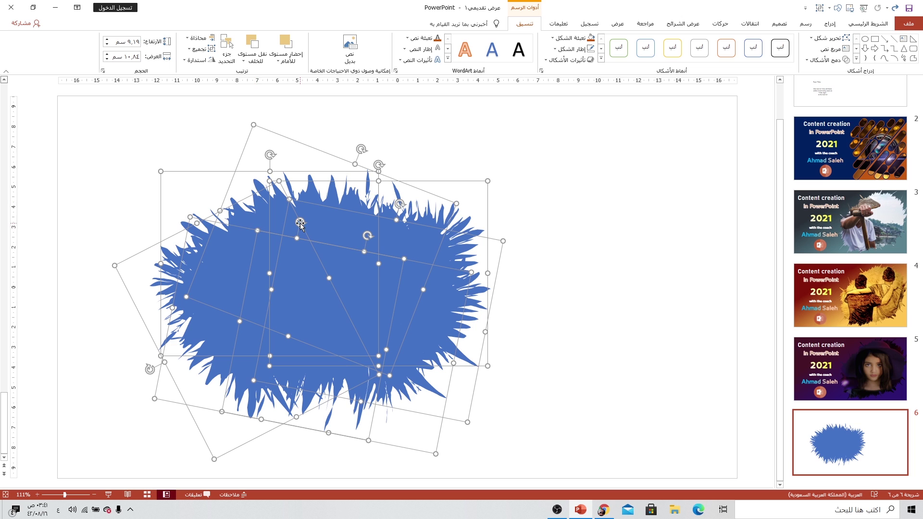
click(827, 60)
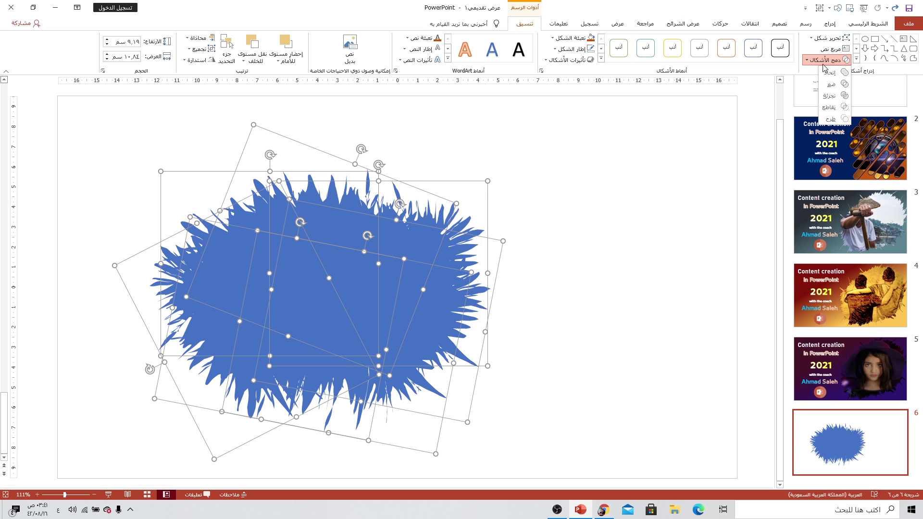
click(833, 73)
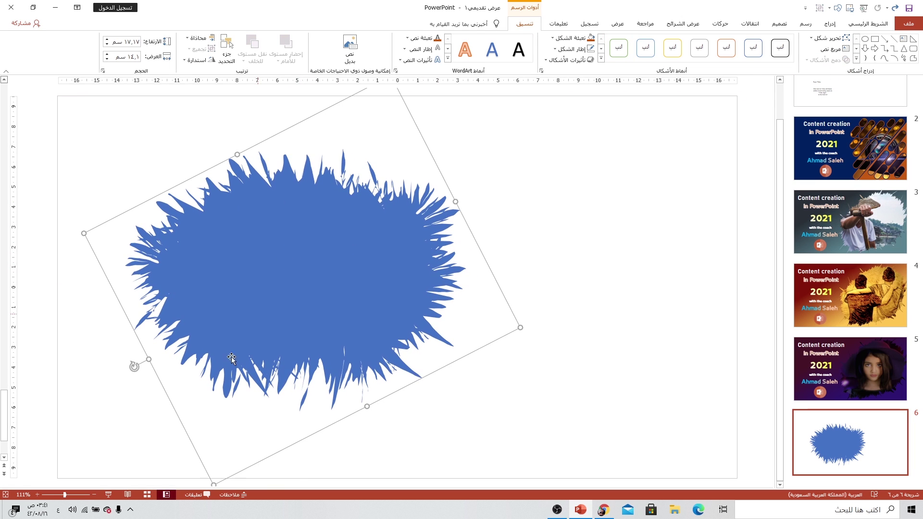
drag(209, 485, 251, 355)
- Shrink the merged splash and pull out copies rotated about 25° clockwise
drag(338, 201, 451, 214)
drag(312, 243, 315, 222)
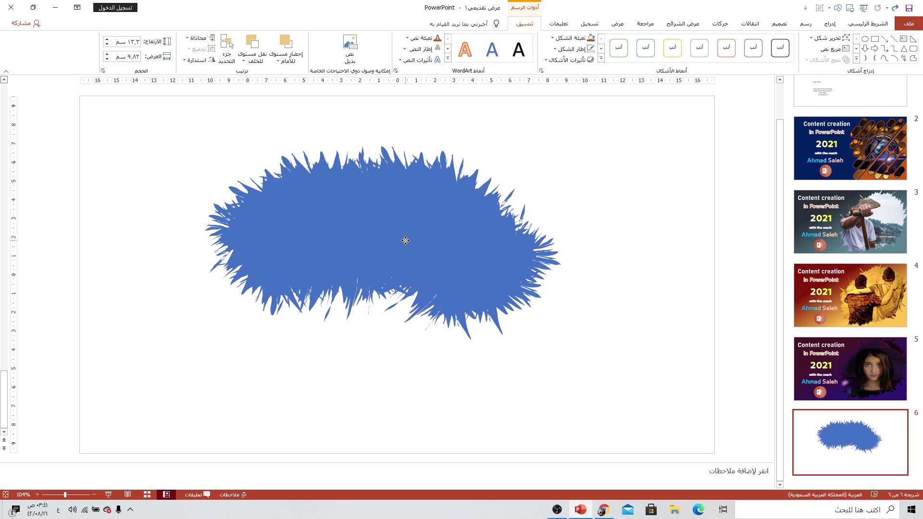
drag(422, 240, 434, 298)
drag(310, 283, 308, 357)
drag(440, 323, 332, 280)
- Arrange the overlapping splash copies into a dense cluster
click(380, 364)
drag(380, 364, 427, 396)
drag(505, 322, 527, 325)
drag(238, 298, 249, 319)
drag(243, 209, 231, 221)
drag(258, 360, 258, 366)
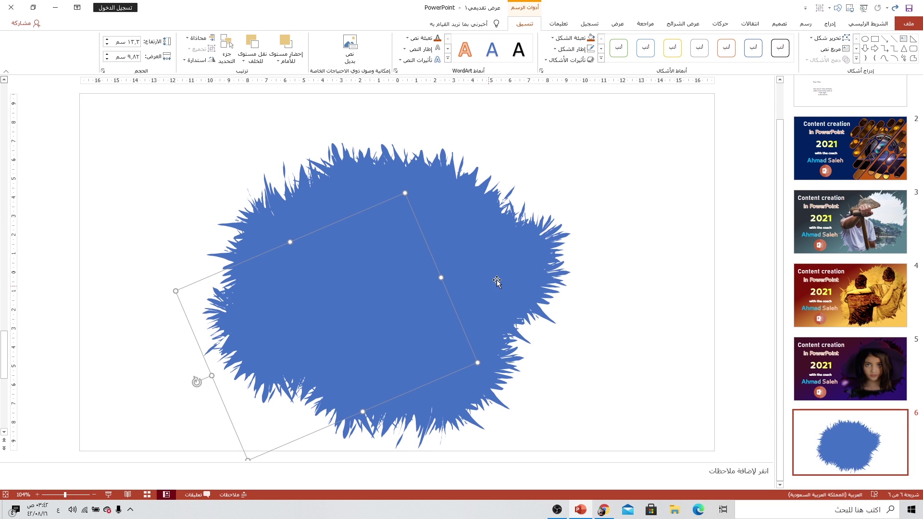
click(497, 279)
- Union all the splash copies into one shape and centre it on the slide
key(ctrl+a)
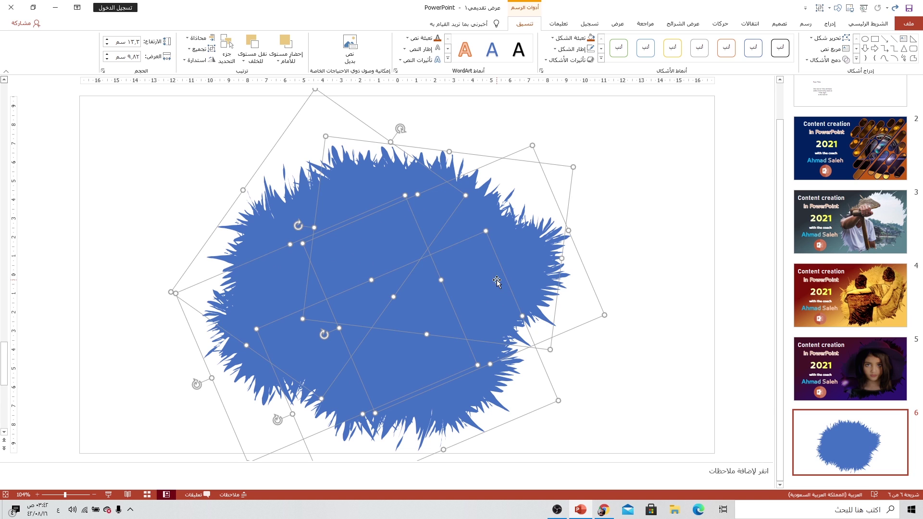
click(837, 60)
click(834, 71)
drag(426, 243, 531, 226)
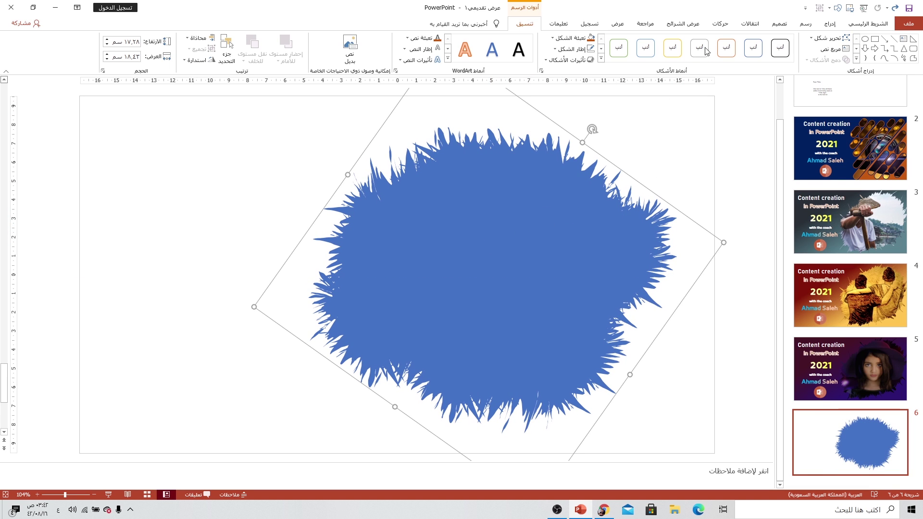
click(820, 41)
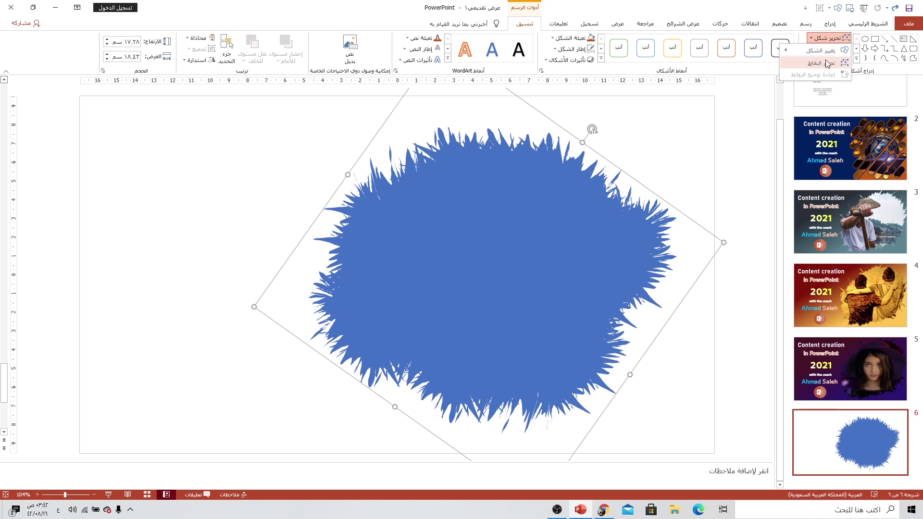
- In Edit Points, pull the top-right, right and lower edge points out into long spikes
right_click(543, 177)
key(Escape)
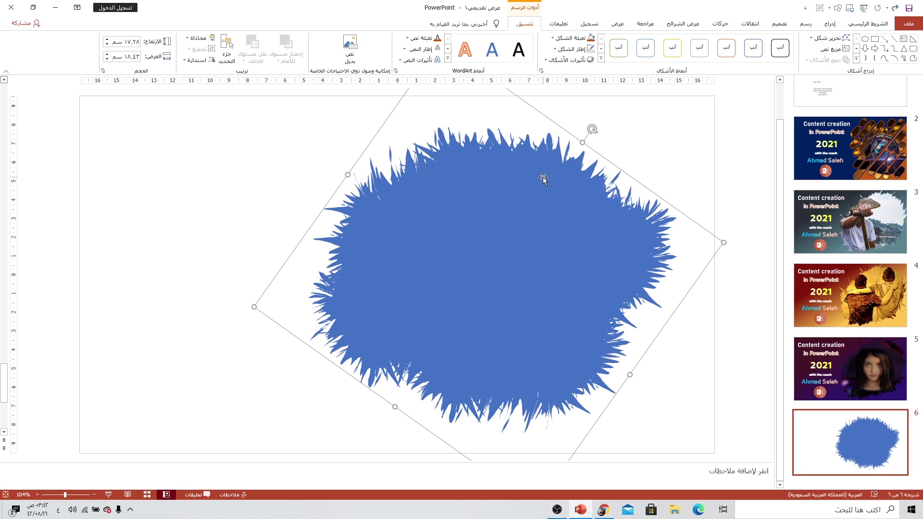
right_click(544, 177)
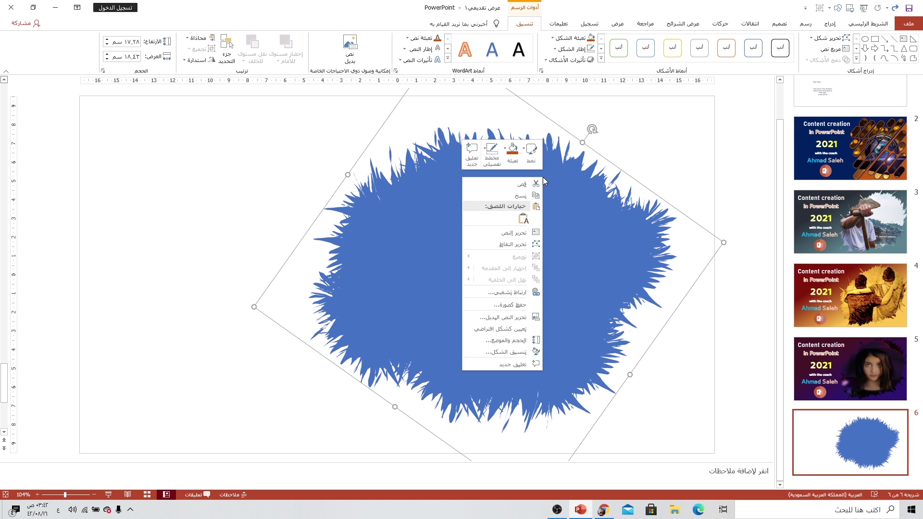
click(500, 245)
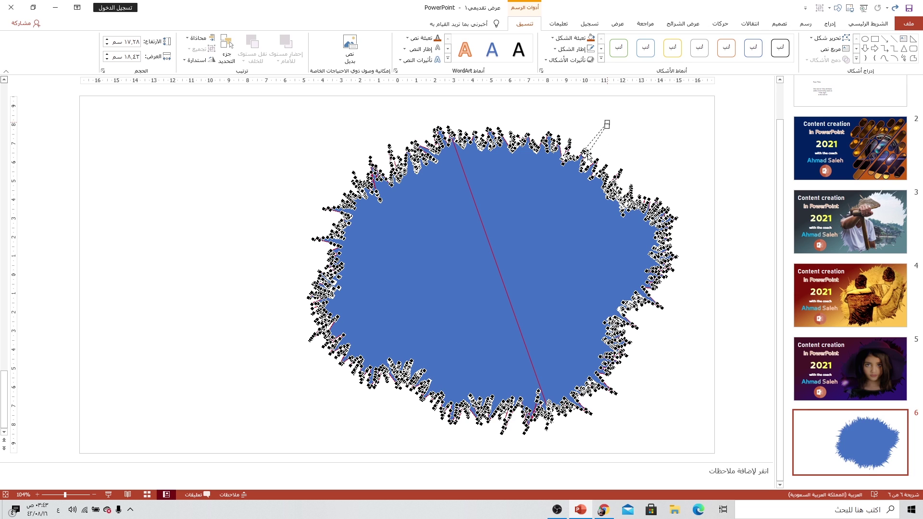
drag(607, 125, 607, 124)
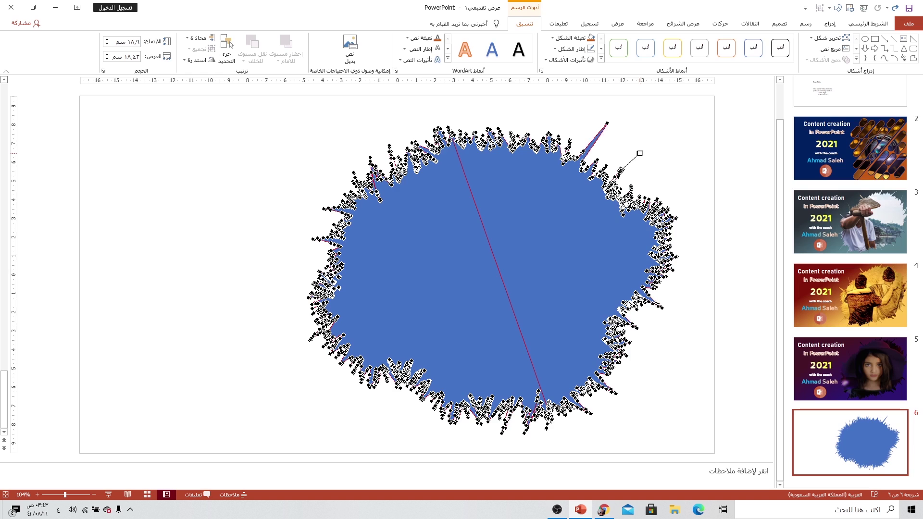
drag(662, 307, 684, 322)
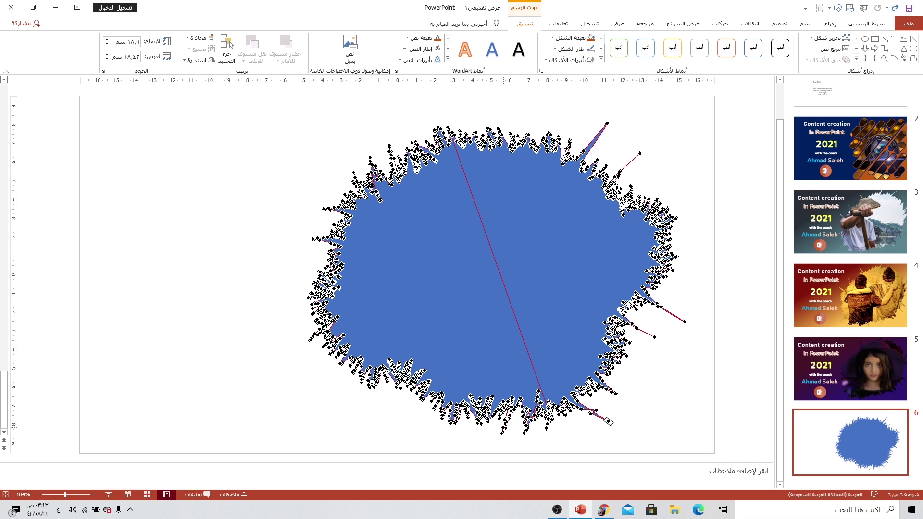
drag(422, 397, 397, 433)
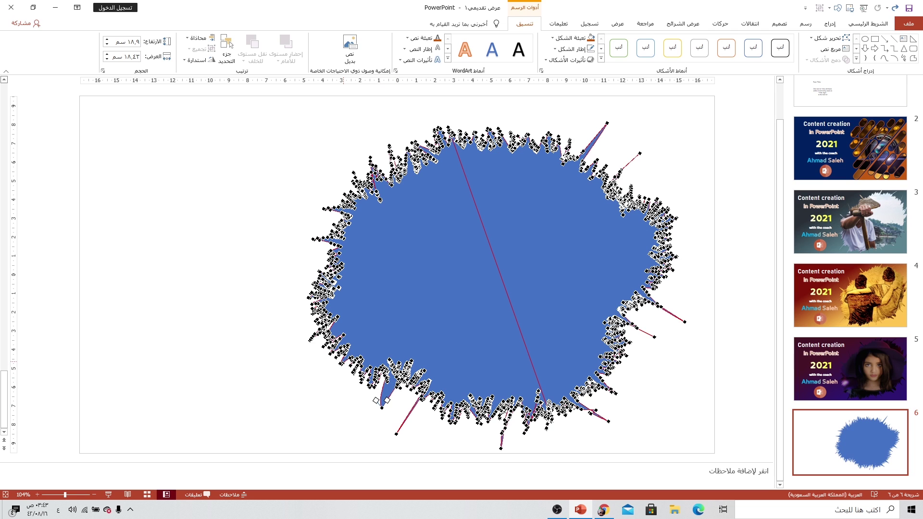
drag(343, 362, 328, 382)
- Stretch more spikes out of the left and upper-left edges, then exit Edit Points
drag(313, 312, 285, 325)
drag(337, 248, 284, 241)
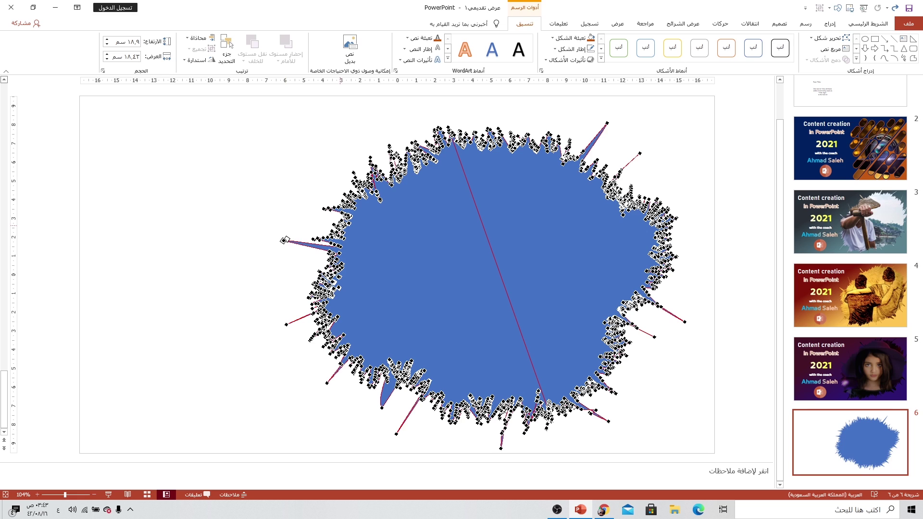
drag(340, 223, 318, 171)
drag(376, 167, 482, 108)
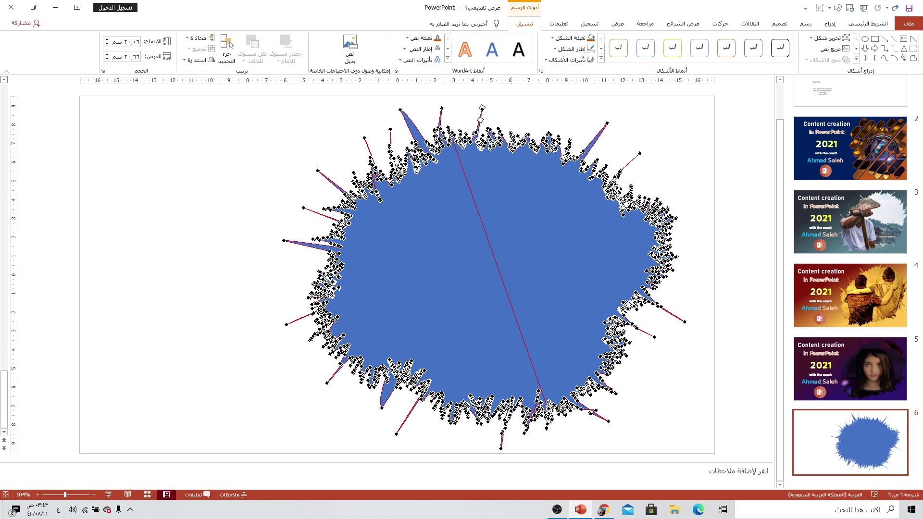
click(529, 134)
key(Escape)
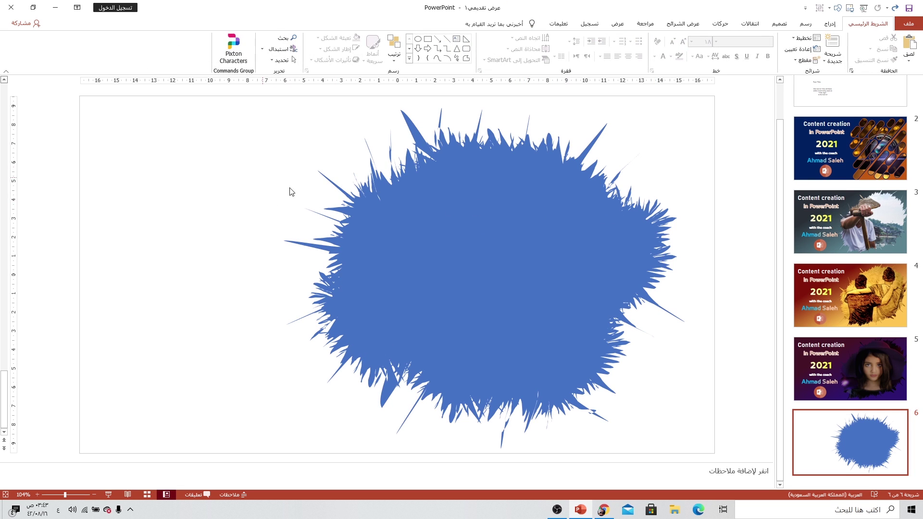
- Shrink the splash to about 16.99 × 17.36 cm, tilt it slightly clockwise and reposition it
drag(500, 257, 507, 264)
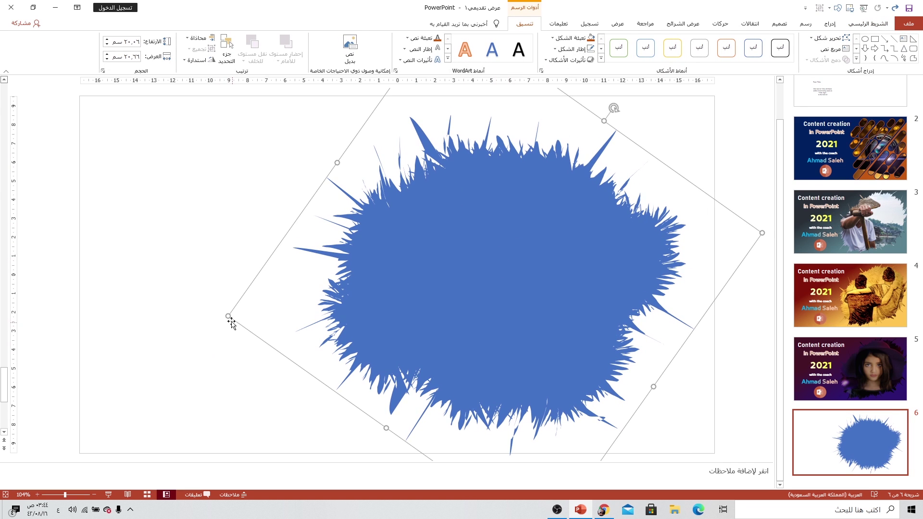
drag(231, 316, 312, 303)
drag(521, 276, 493, 278)
drag(610, 125, 548, 96)
drag(536, 223, 538, 216)
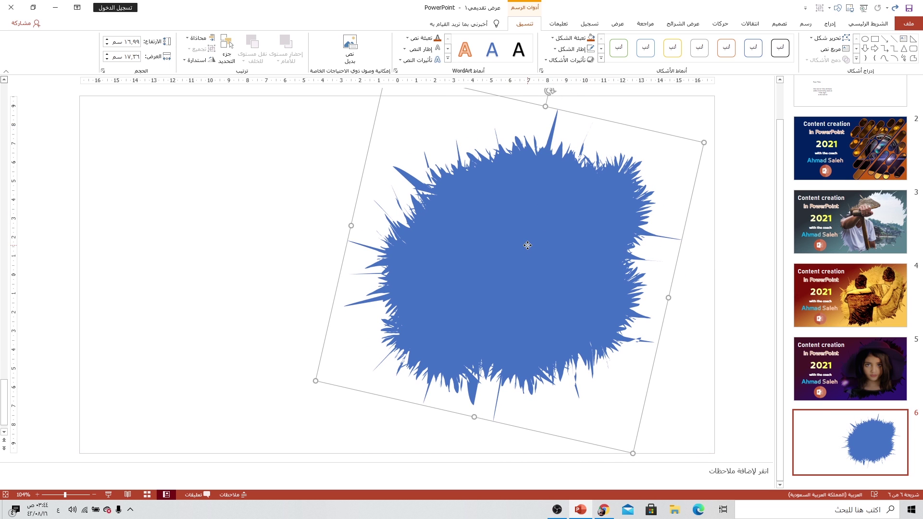
right_click(526, 245)
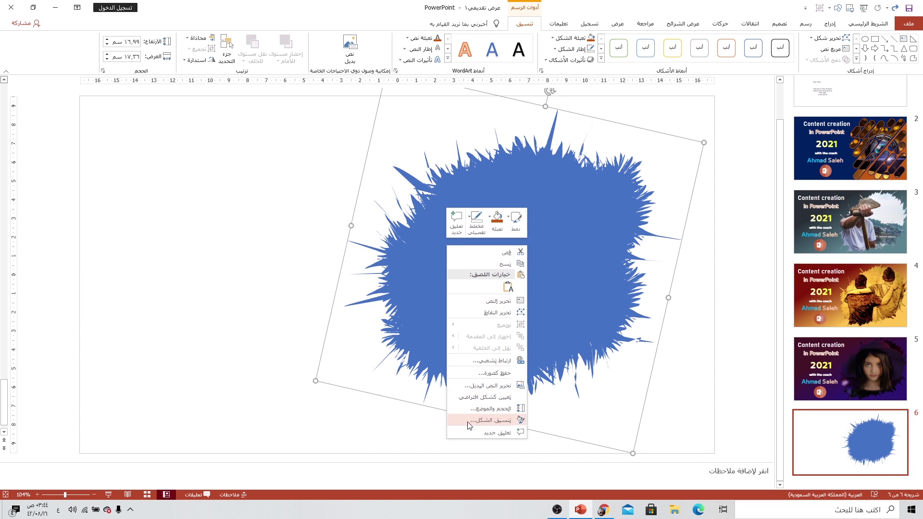
- Set the splash's picture fill to chapel-5878656_1920.jpg from the Desktop
click(487, 421)
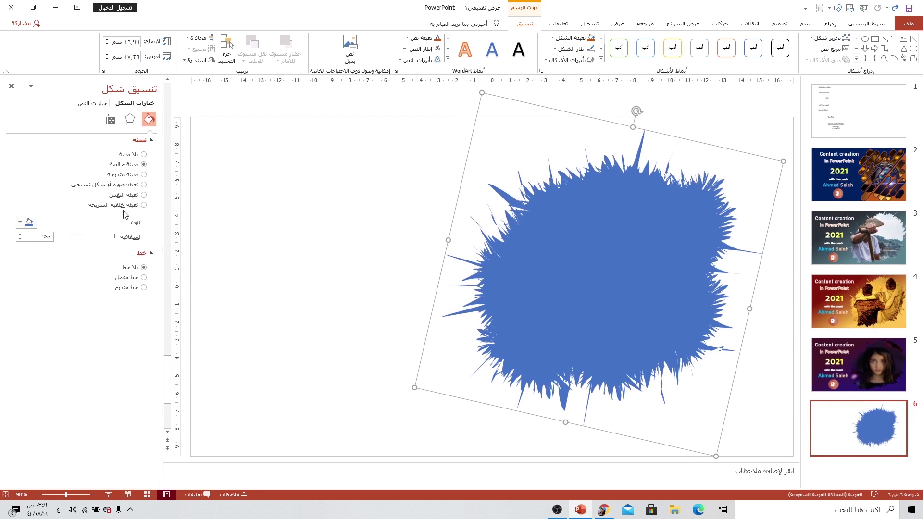
click(134, 186)
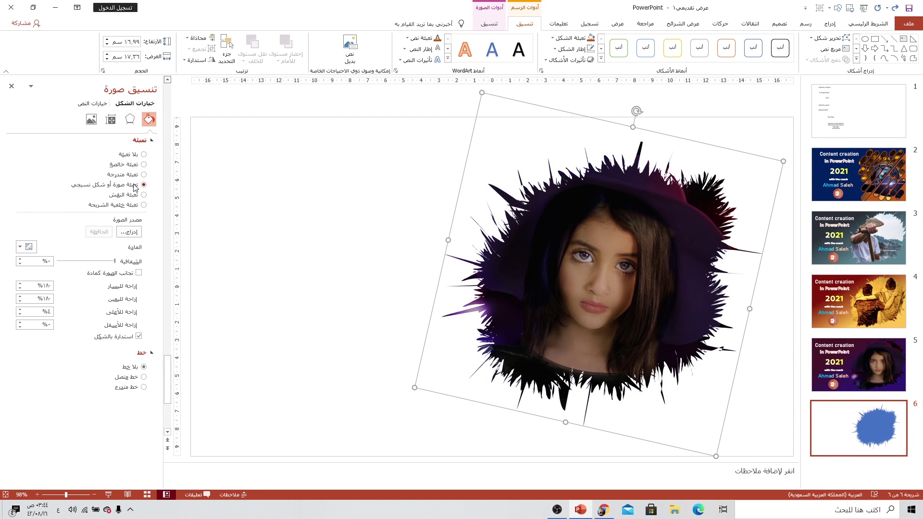
click(129, 232)
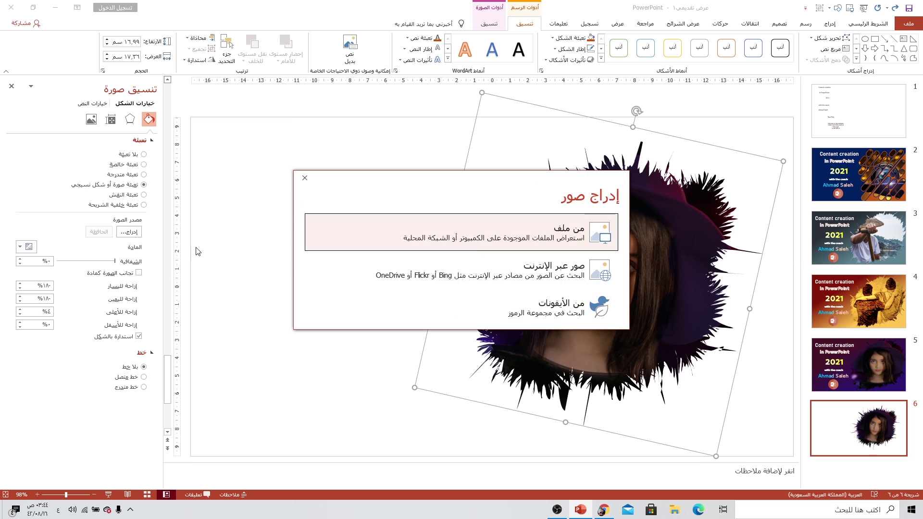
click(536, 231)
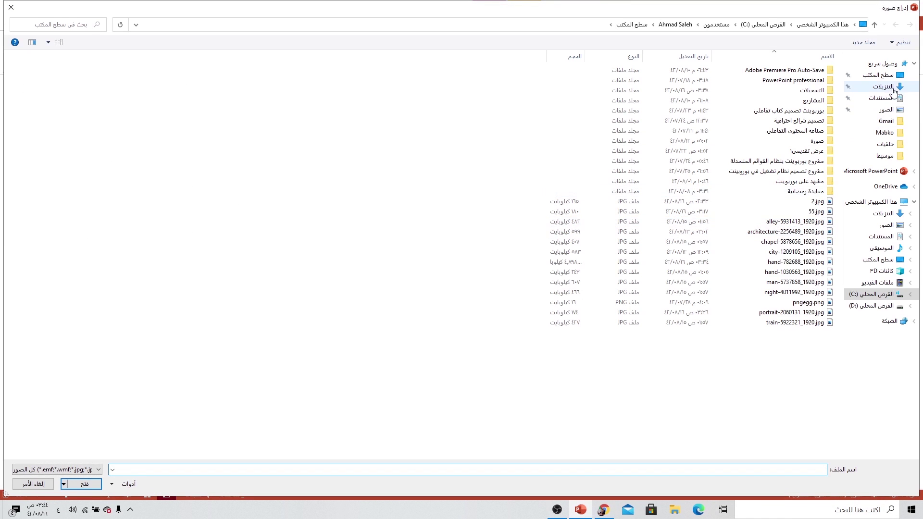
click(886, 77)
click(548, 166)
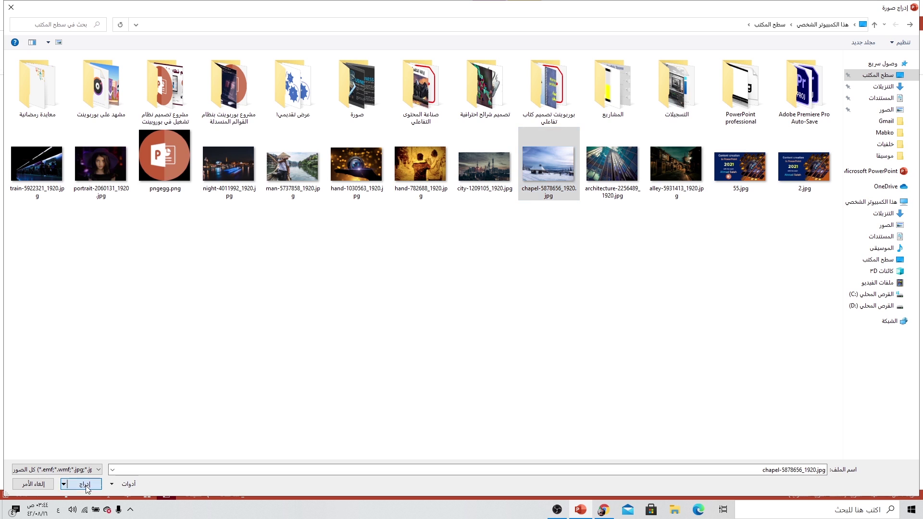
click(85, 485)
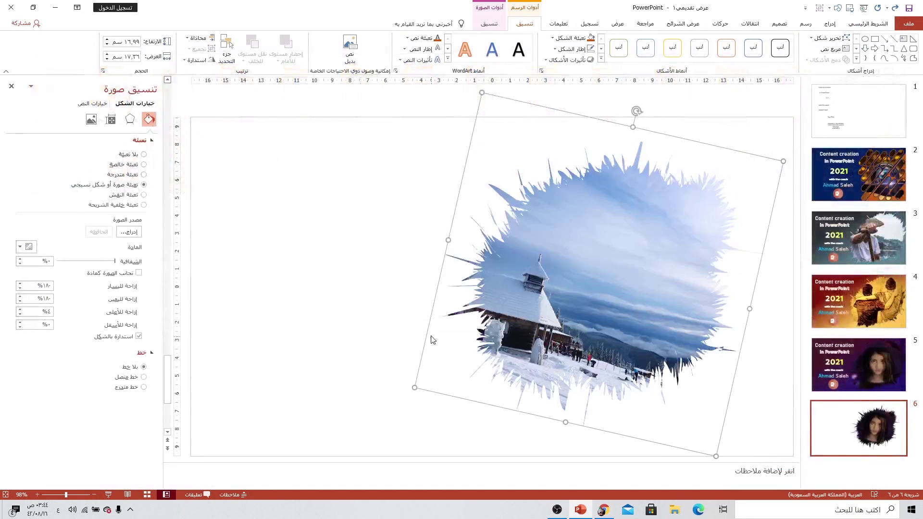
- Keep the photo upright in the tilted shape and set left offset -3%, right offset -30%
click(110, 339)
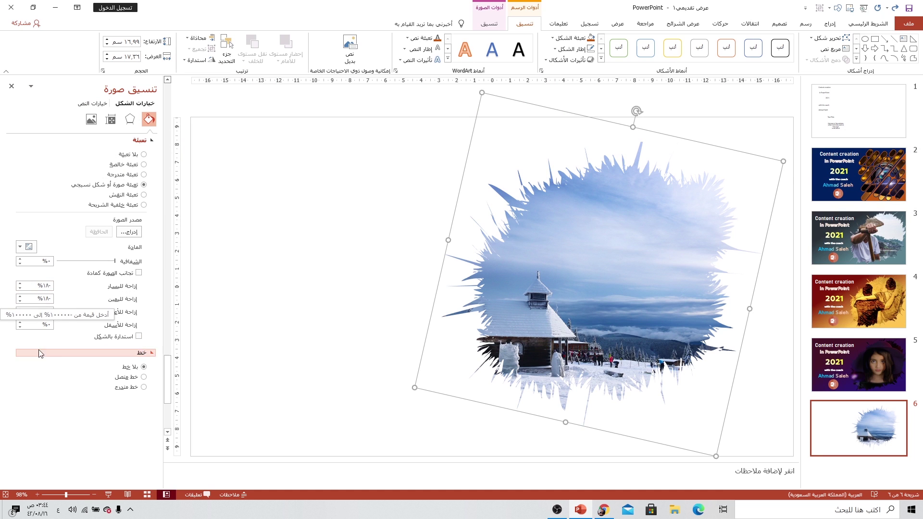
double_click(47, 285)
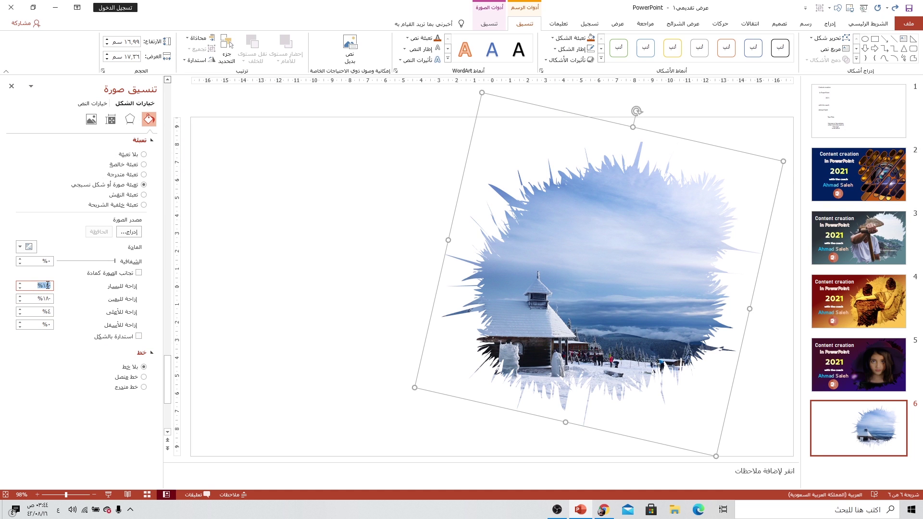
text(0)
double_click(47, 298)
text(0)
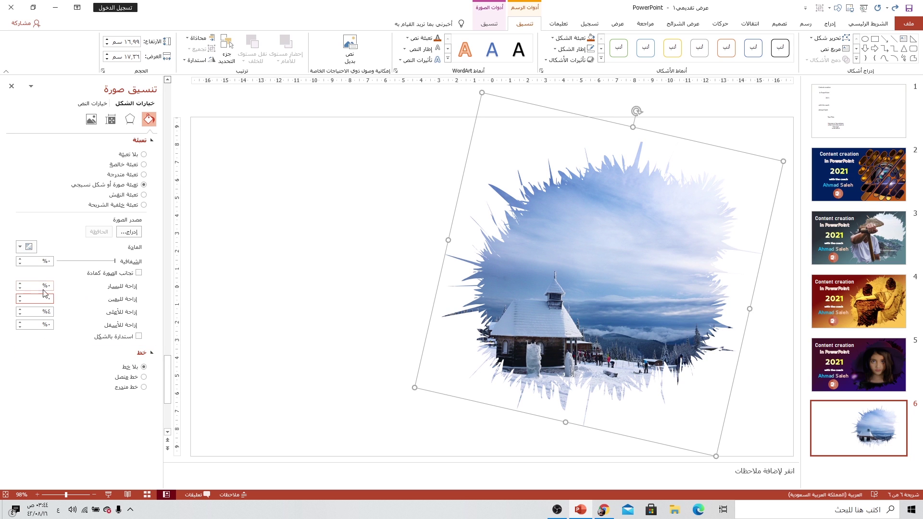
click(20, 288)
click(19, 288)
click(20, 289)
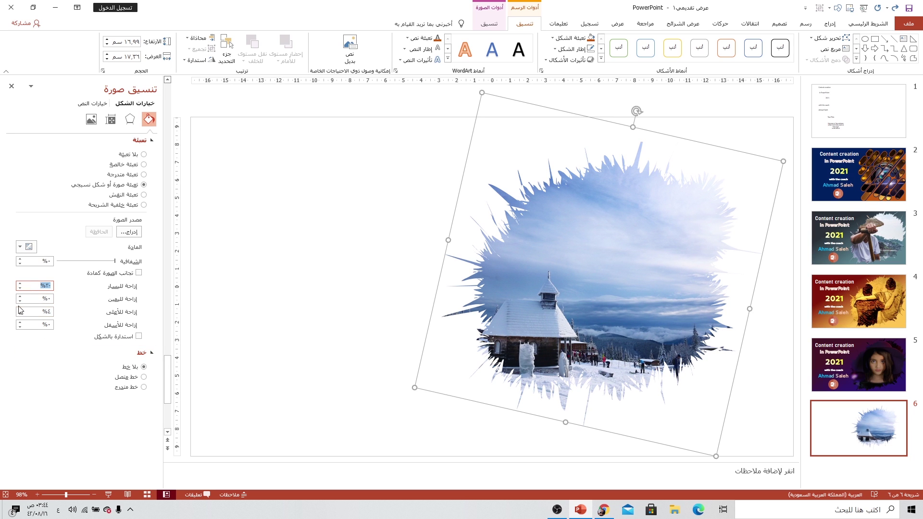
click(20, 302)
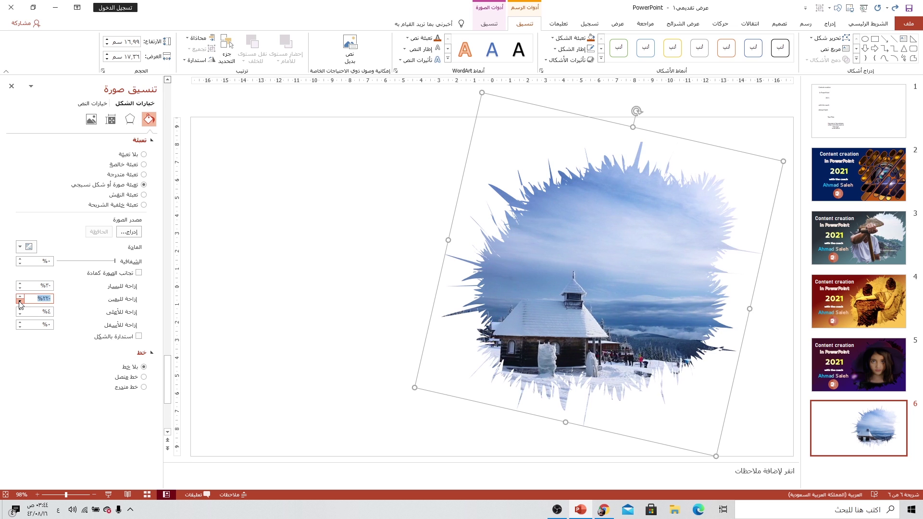
- Set the top offset to -25% and bottom offset to 1%, then enlarge the chapel picture
click(20, 327)
click(20, 327)
click(19, 314)
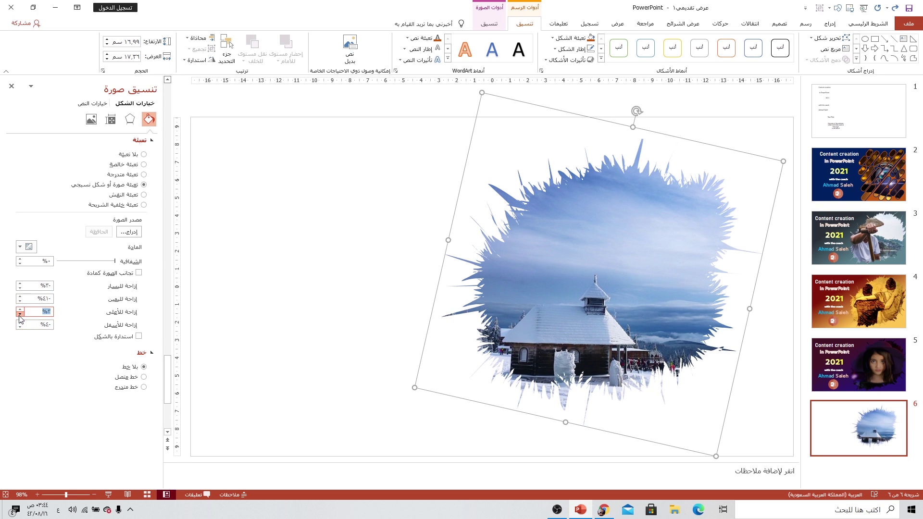
click(19, 315)
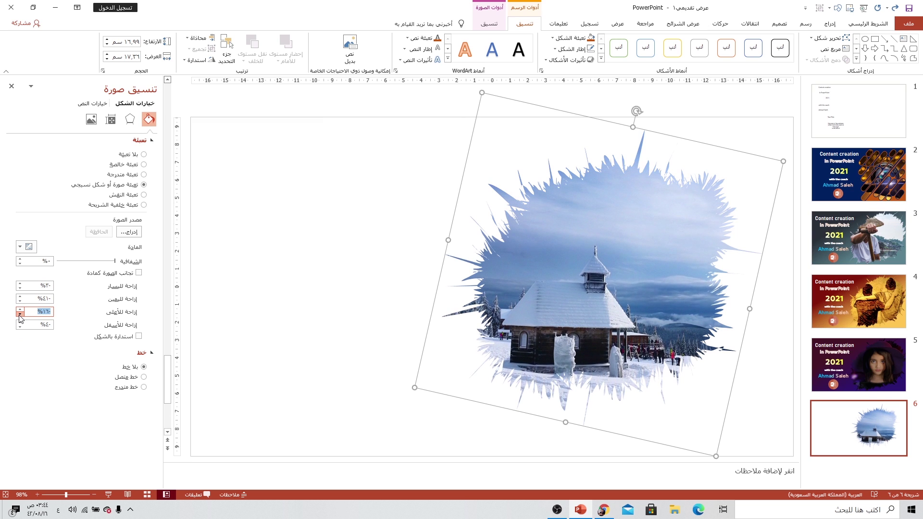
click(19, 314)
click(19, 322)
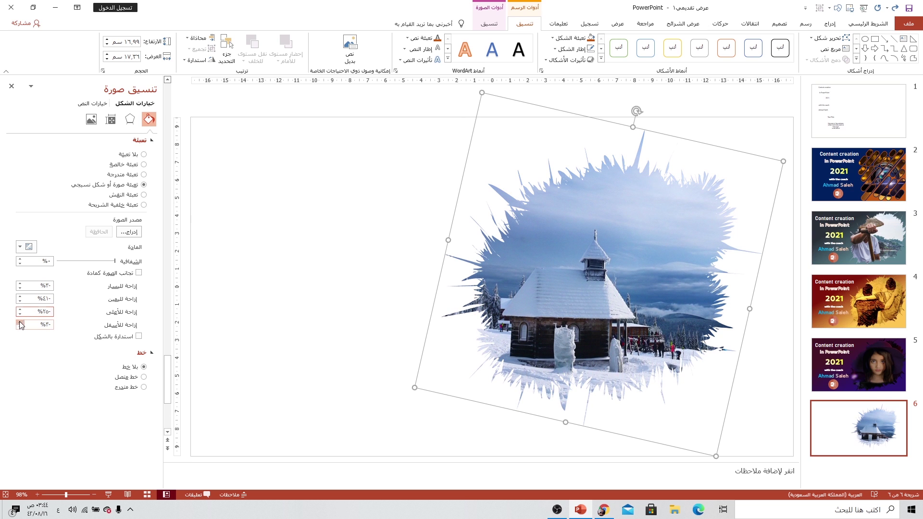
click(20, 322)
click(20, 328)
click(20, 328)
click(20, 328)
click(20, 328)
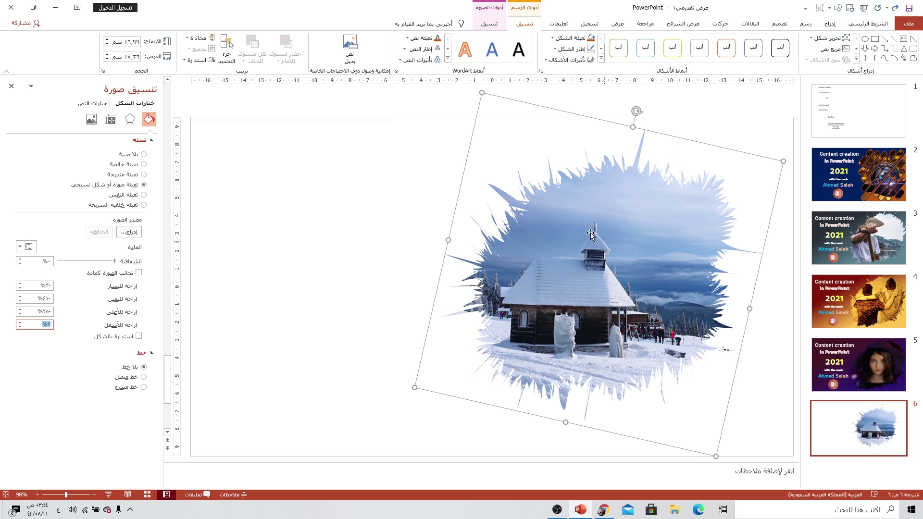
drag(414, 386, 382, 392)
click(234, 194)
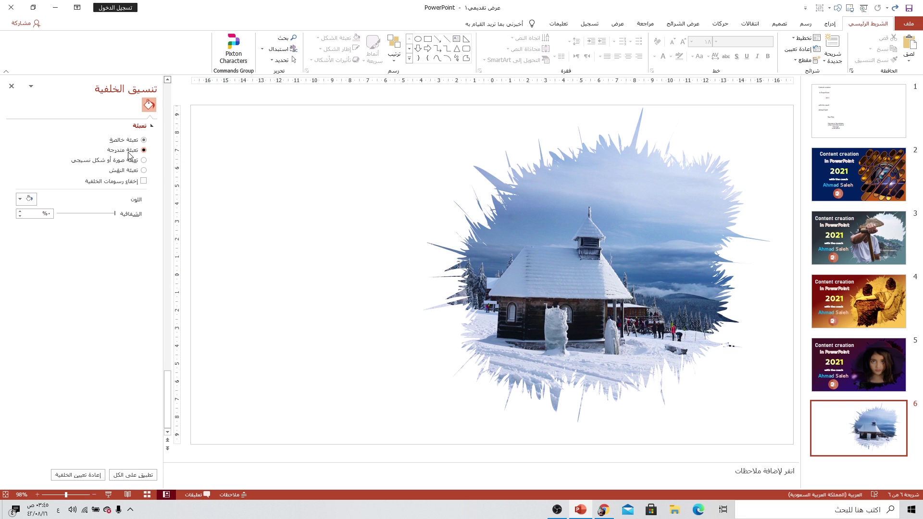
- Give the background a gradient fill with one stop eyedropped light sky blue from the photo
click(129, 151)
click(109, 268)
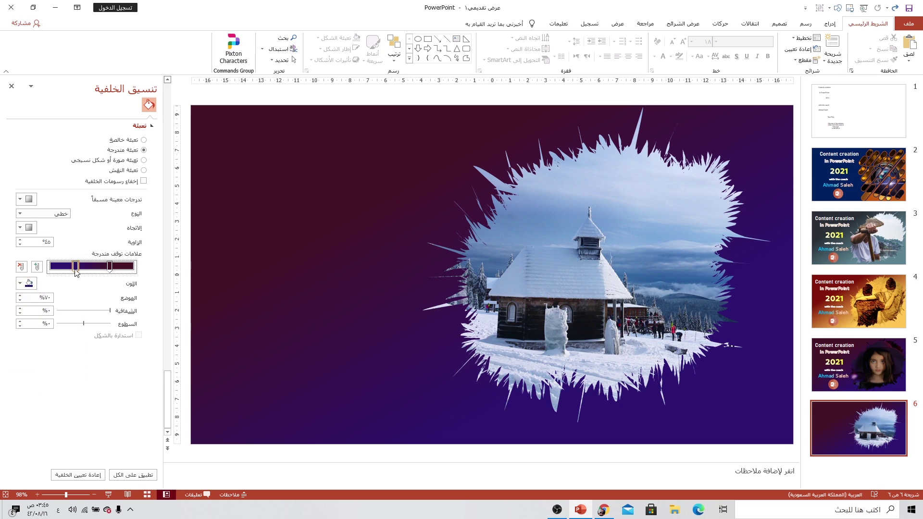
click(20, 283)
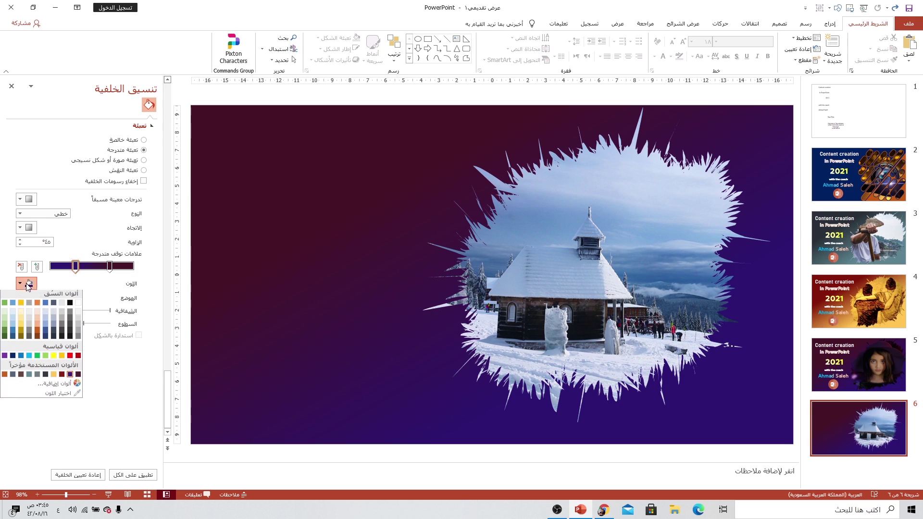
click(55, 399)
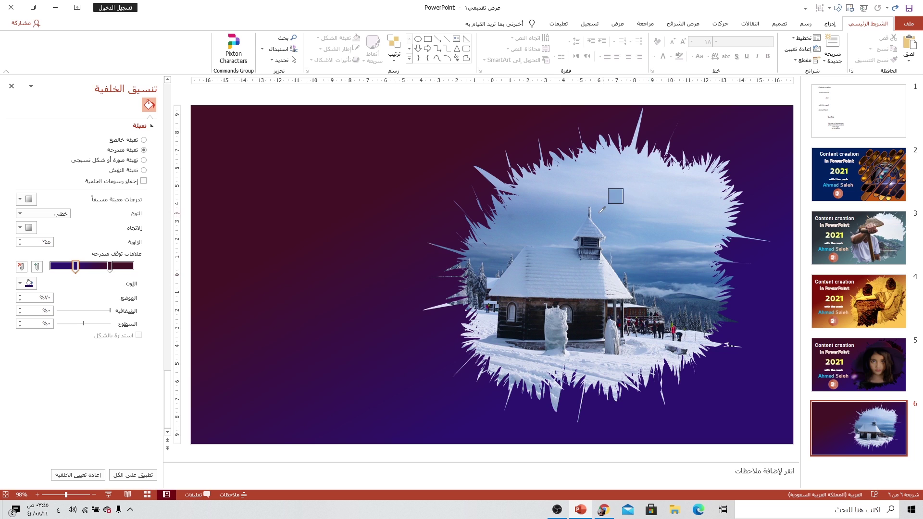
click(572, 209)
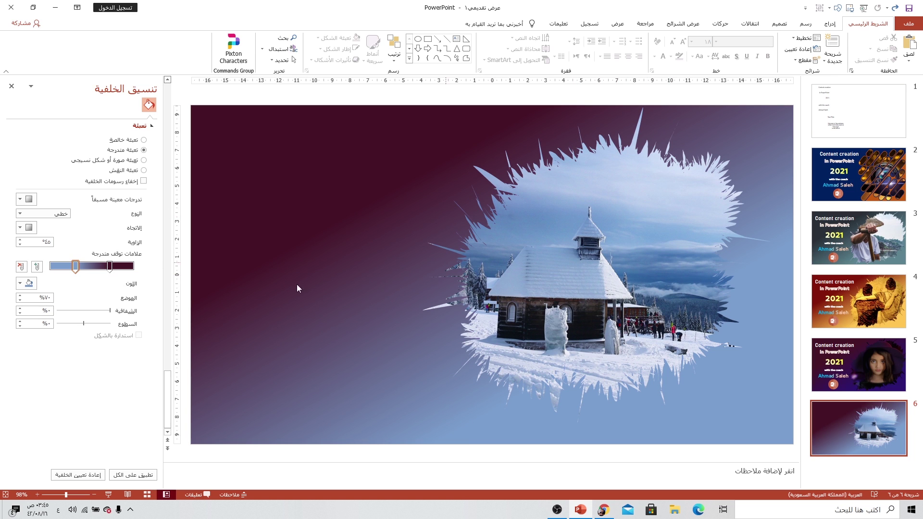
- Set the other gradient stop to a dark blue eyedropped from the chapel photo
click(110, 265)
click(22, 283)
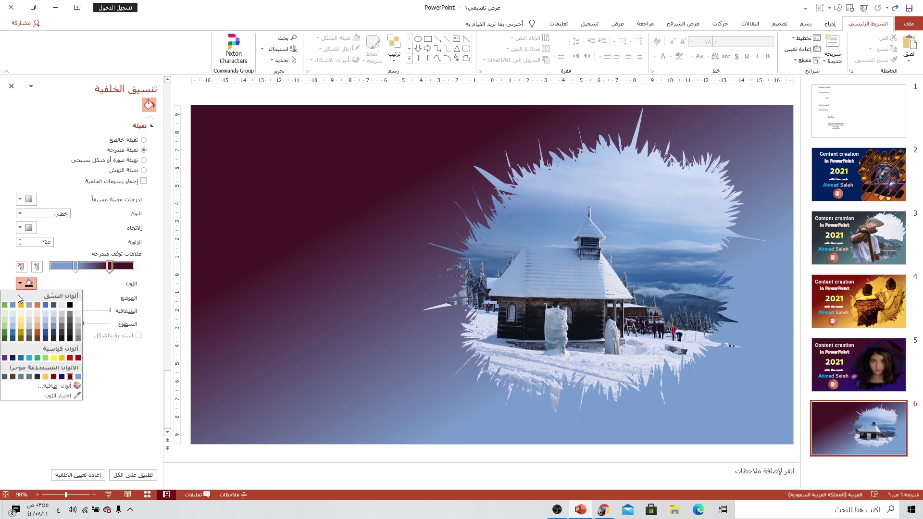
click(57, 396)
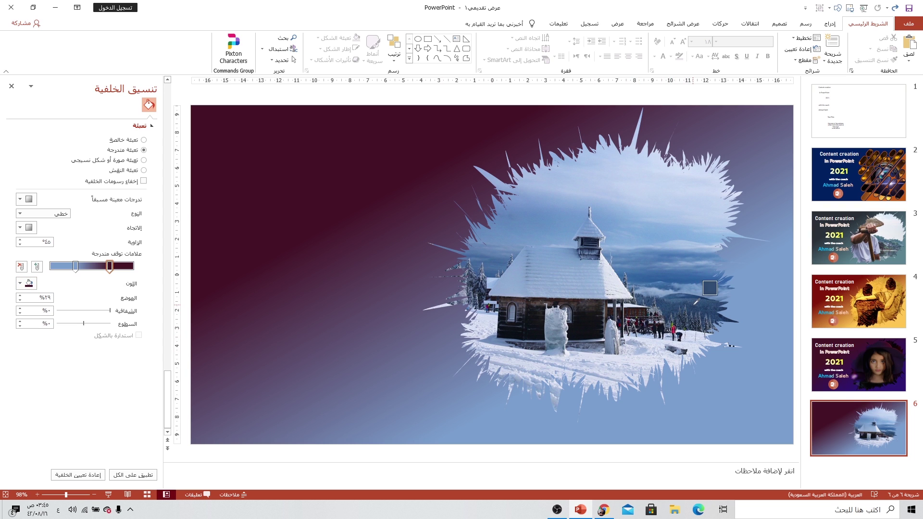
click(691, 307)
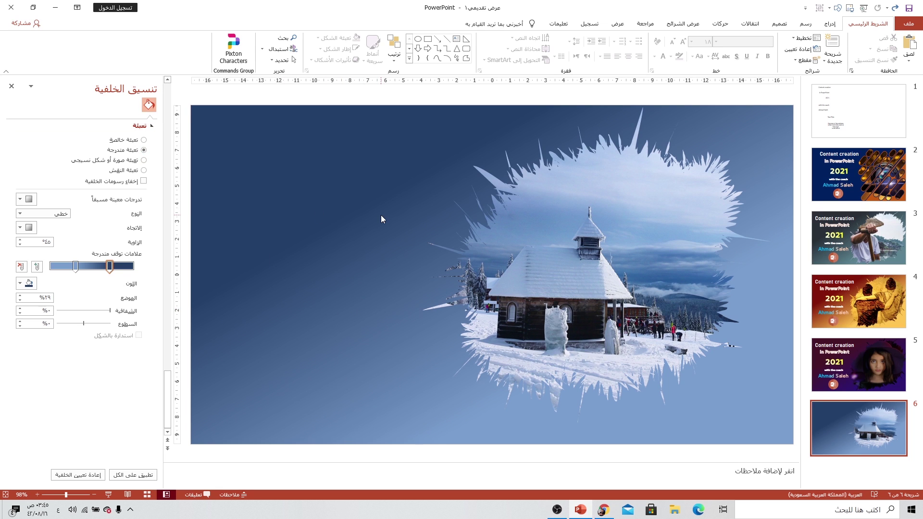
click(560, 227)
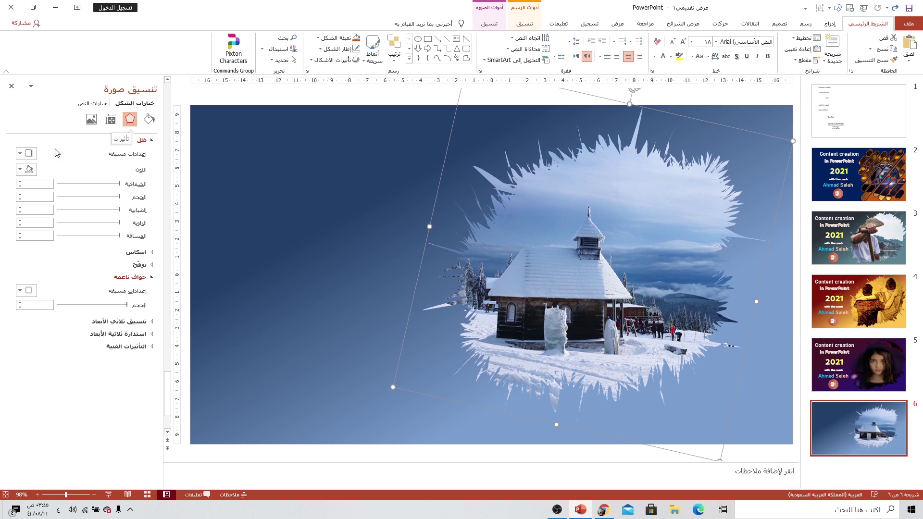
- Apply an inner shadow preset to the chapel picture, making it darker and more blurred
click(25, 154)
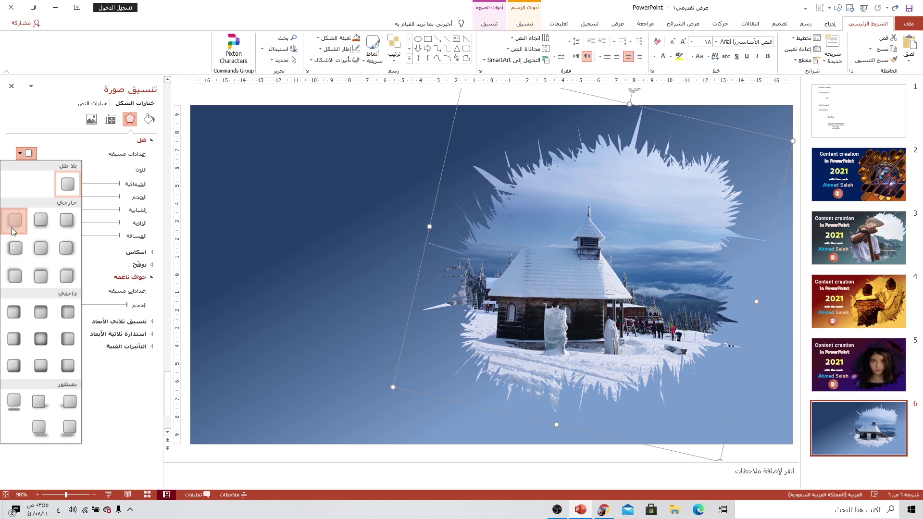
click(13, 224)
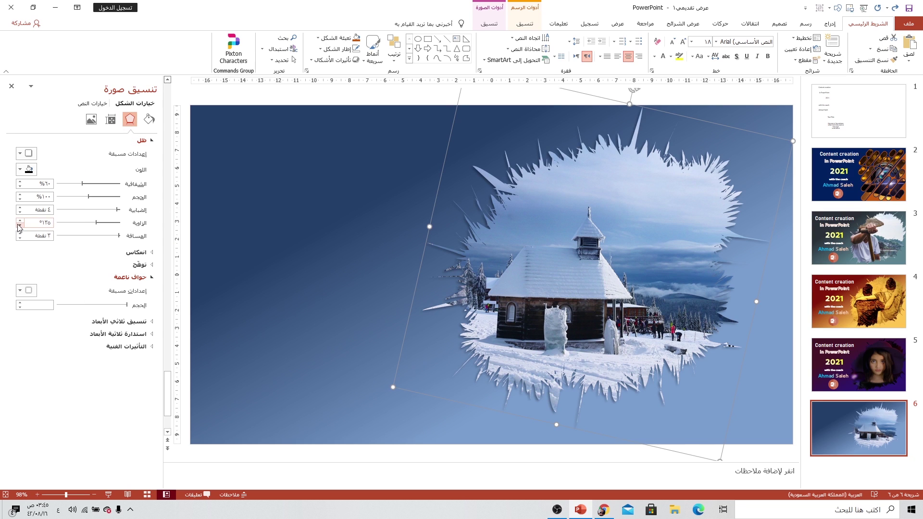
click(24, 154)
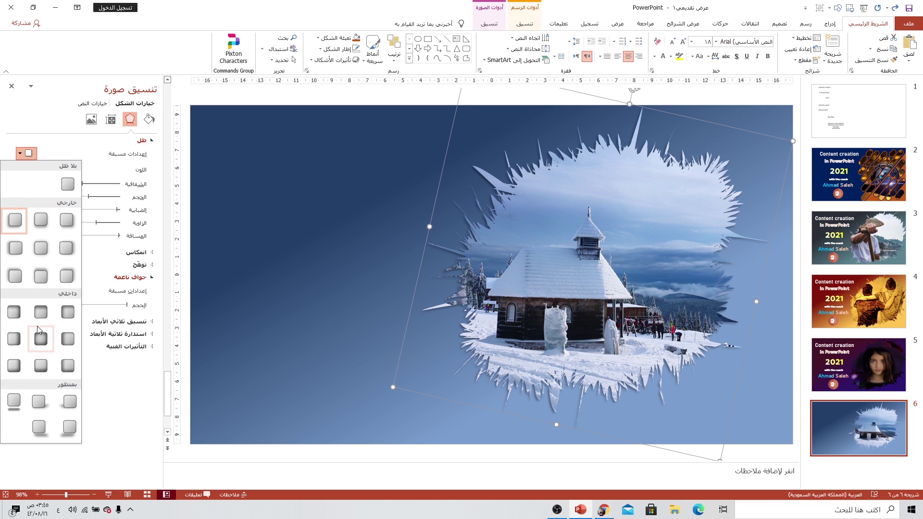
click(67, 312)
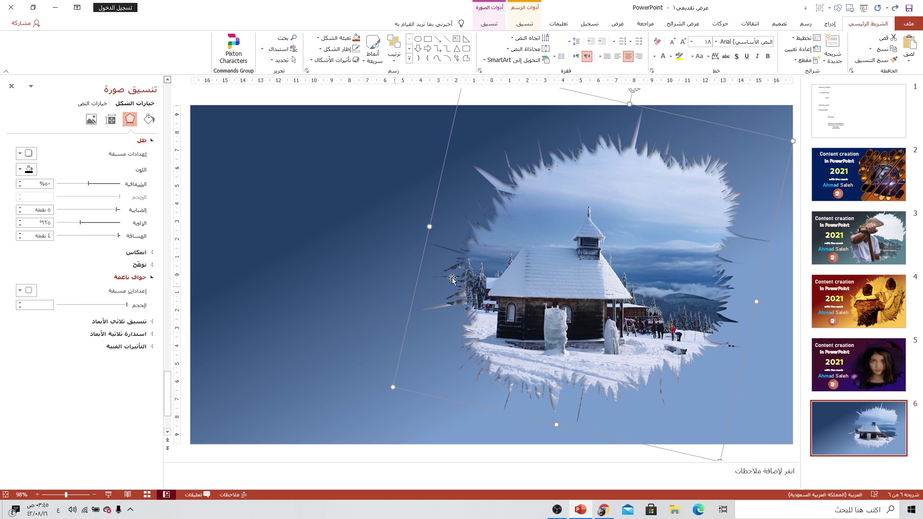
drag(88, 187, 111, 190)
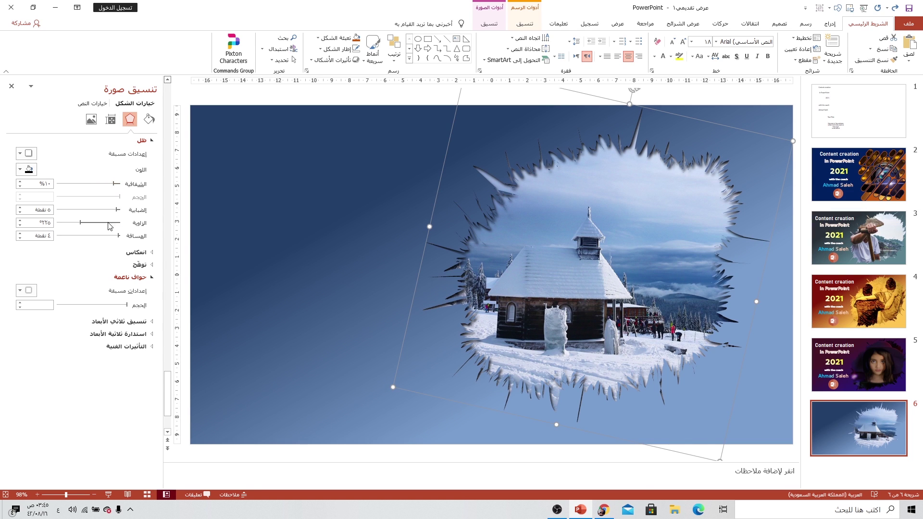
drag(118, 213, 116, 236)
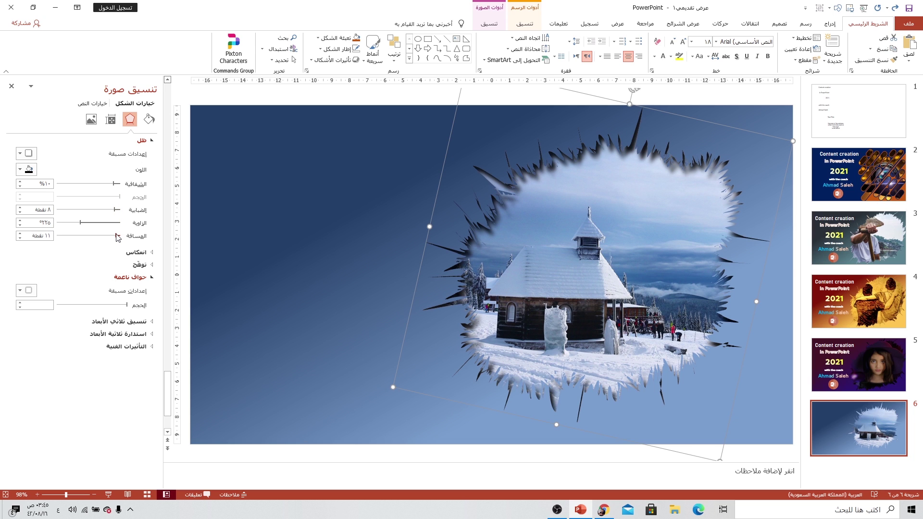
click(352, 258)
- On slide 5, select the 'Content creation', 'In PowerPoint', '2021', 'with the coach' texts, presenter name and logo
key(Page_Up)
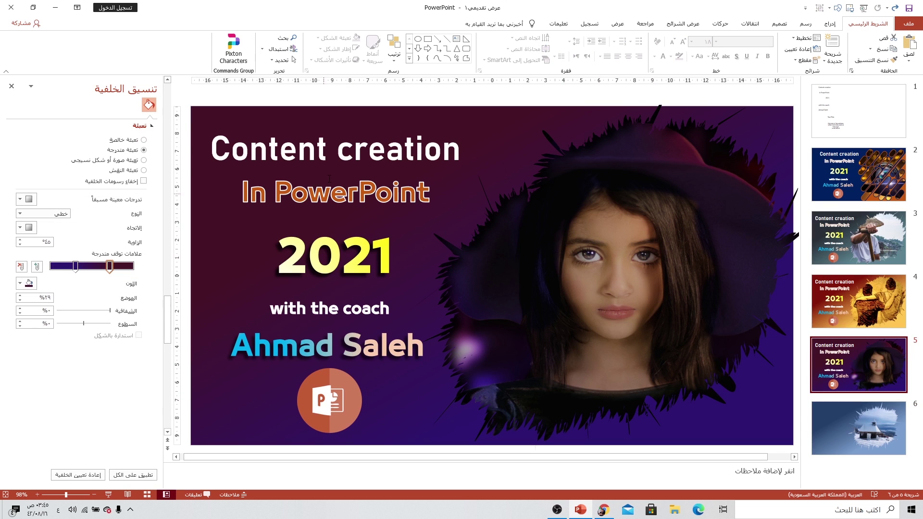
click(390, 168)
shift+click(390, 192)
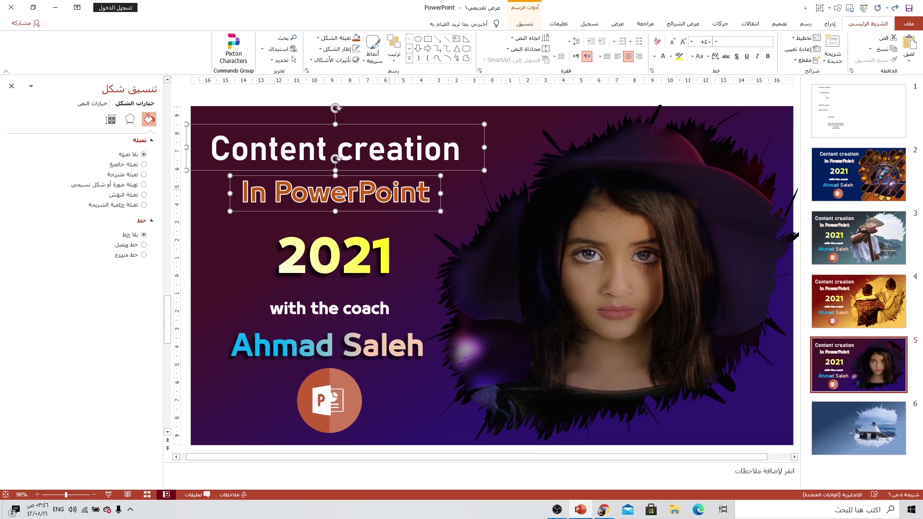
shift+click(365, 250)
shift+click(331, 310)
shift+click(347, 347)
shift+click(340, 394)
- Paste the title texts and logo onto slide 6 and play it full screen
click(845, 421)
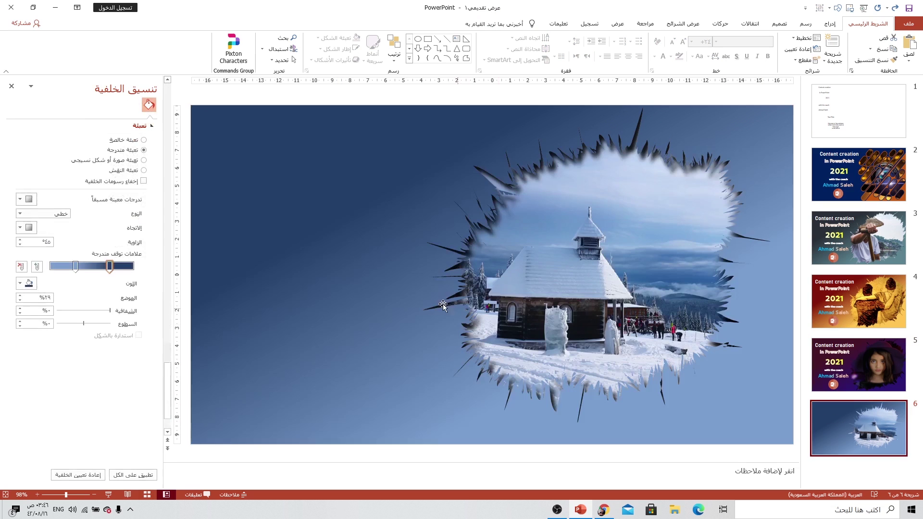
key(ctrl+v)
click(422, 380)
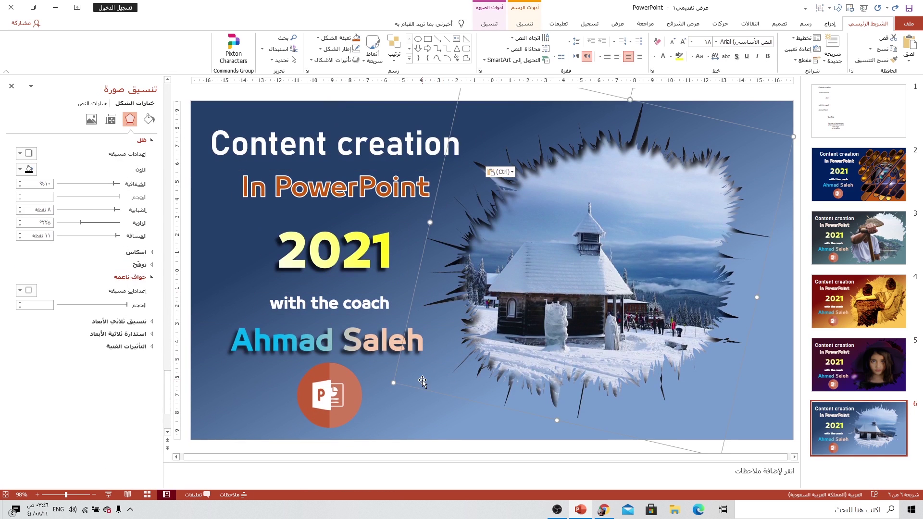
click(425, 419)
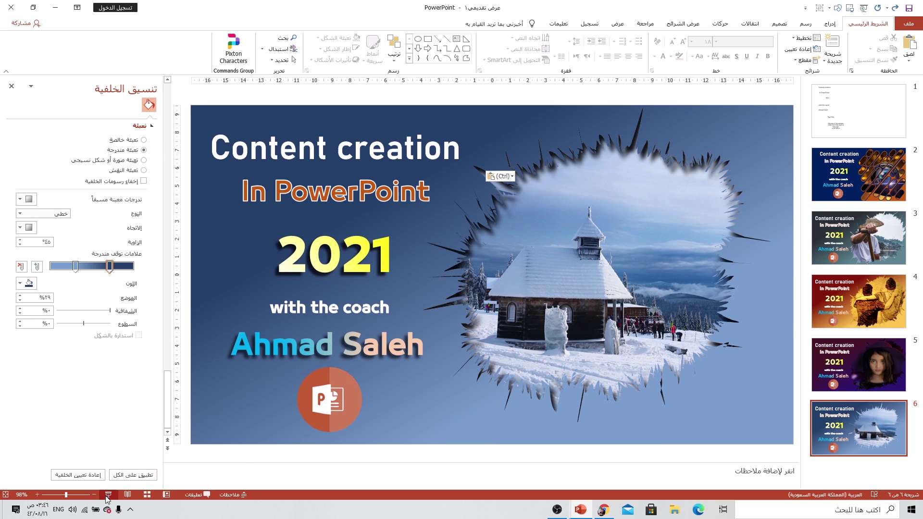
click(167, 494)
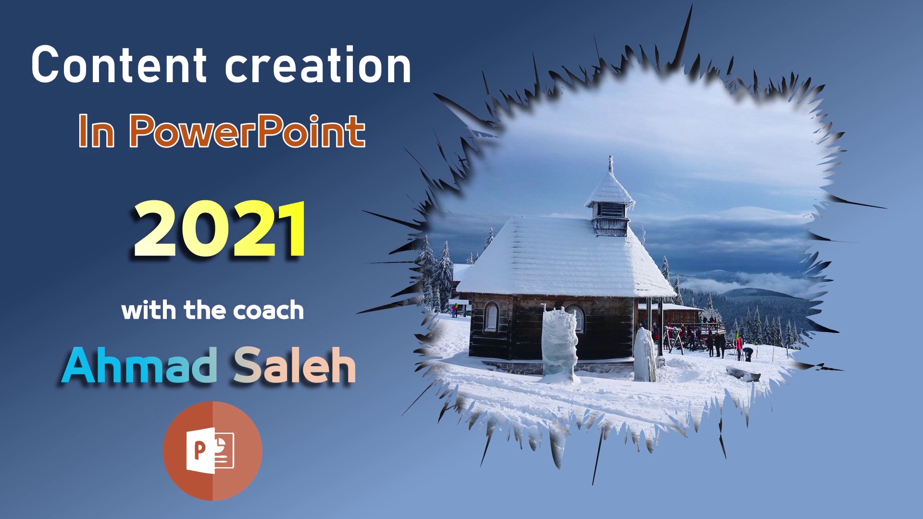